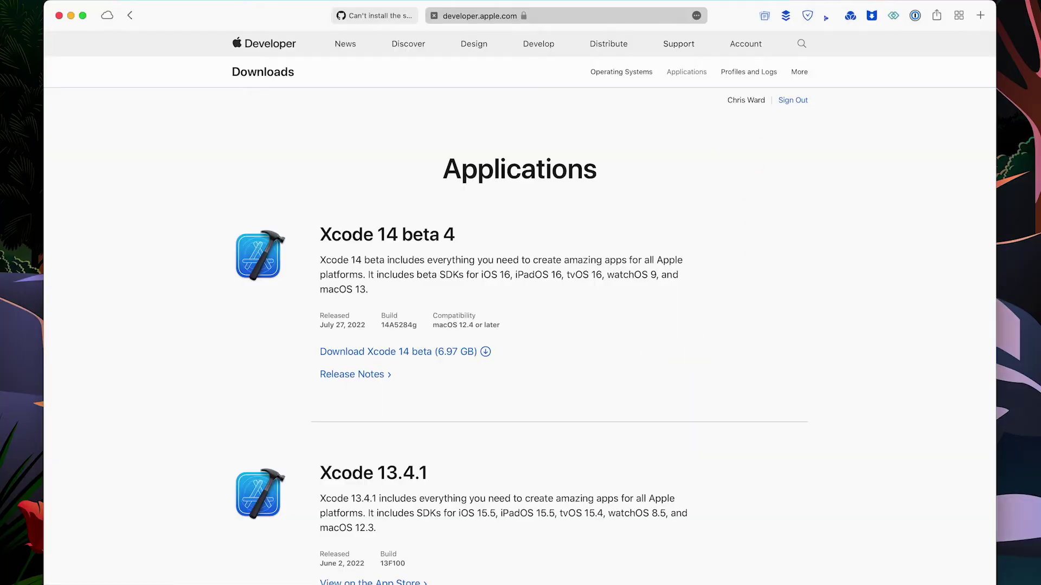
Launch Xcode-beta from the Raycast launcher by searching 'xc'
key(alt+space)
text(xc)
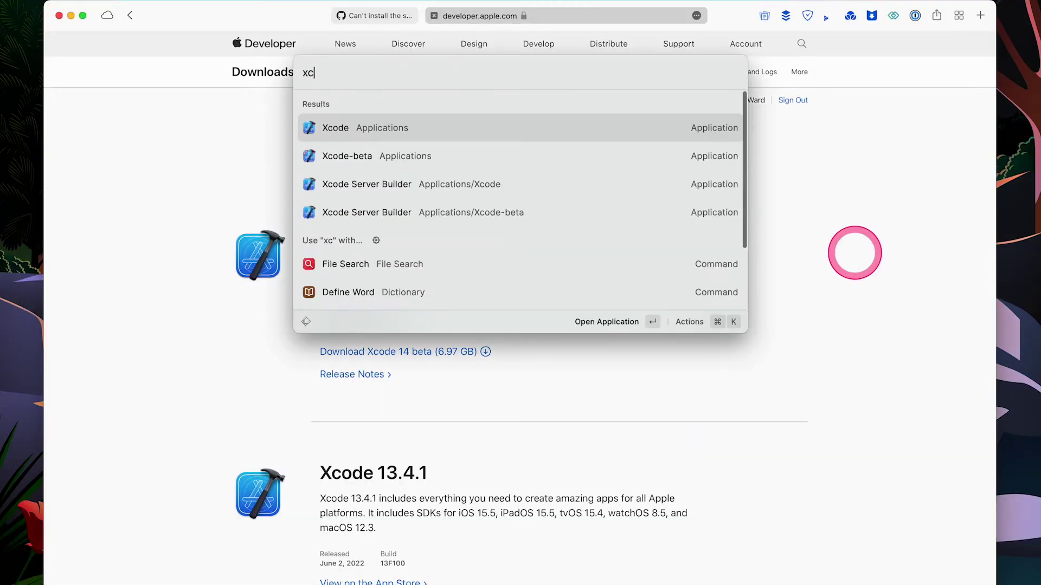
key(Down)
key(Return)
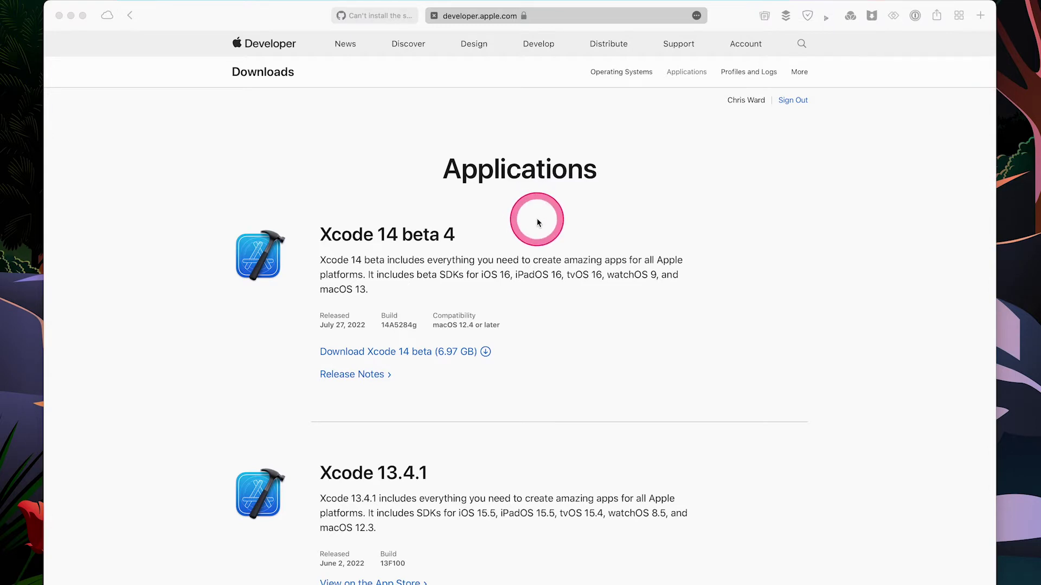
Install Xcode's iOS 16.0 and macOS 13.0 components, authorizing with the administrator password
click(679, 583)
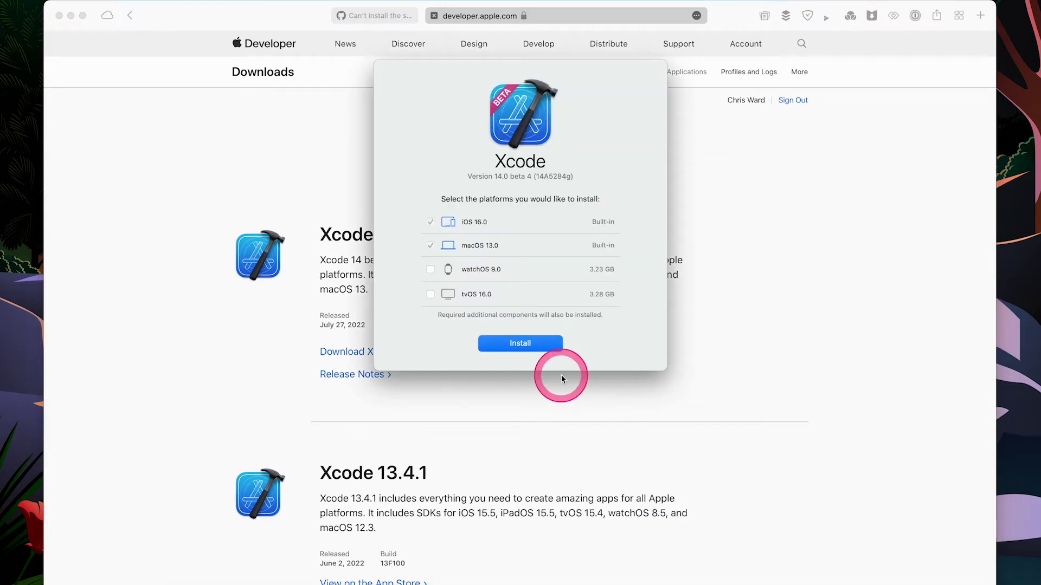
click(539, 346)
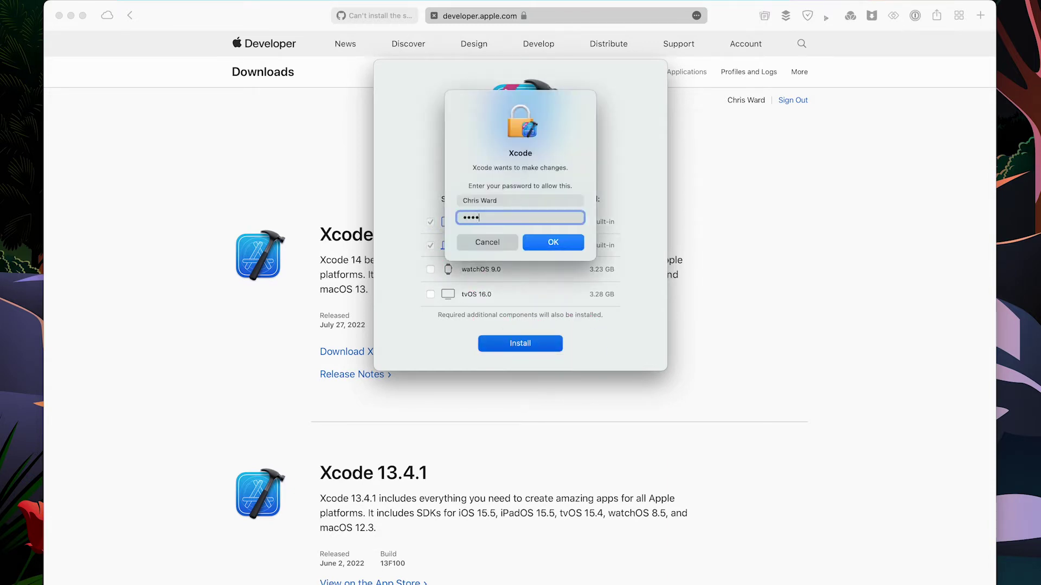
key(Return)
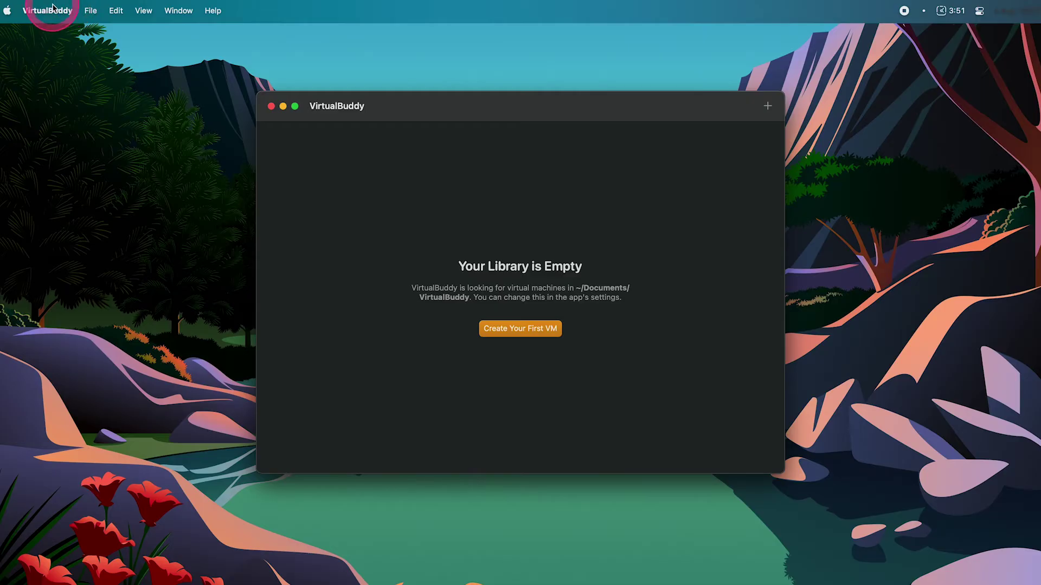
click(53, 8)
click(47, 65)
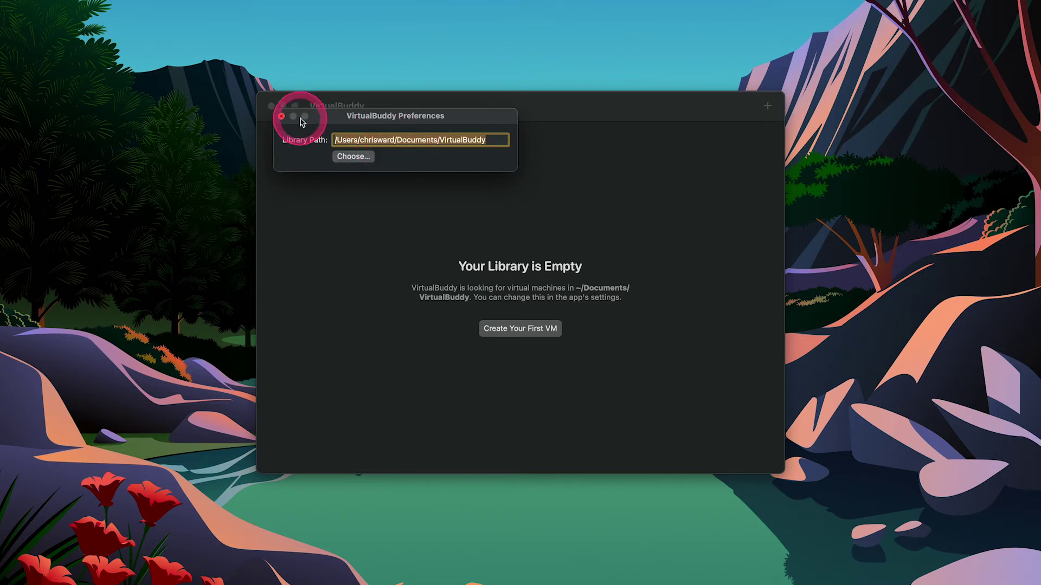
click(281, 116)
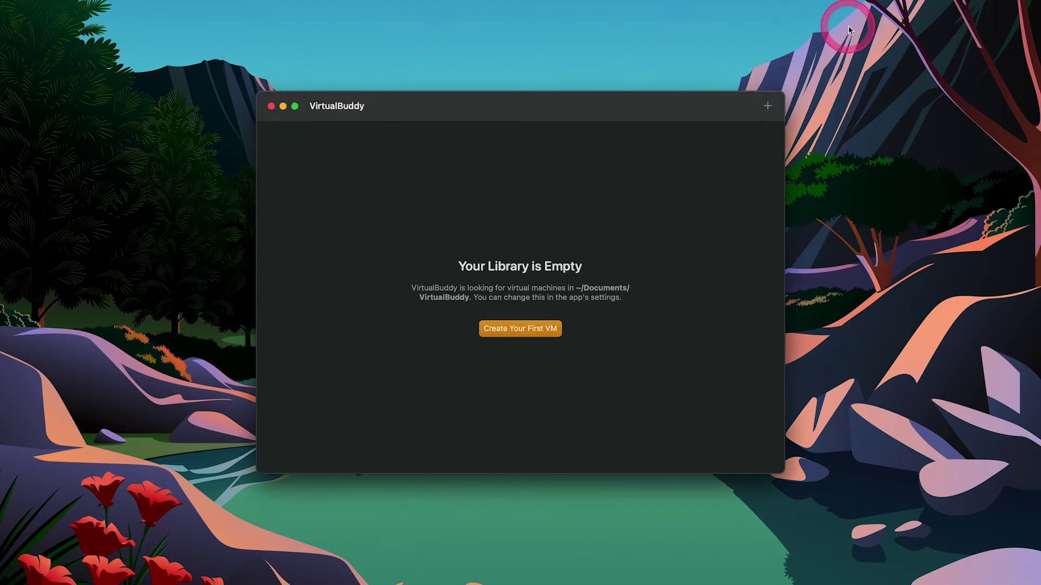
mouse_move(843, 6)
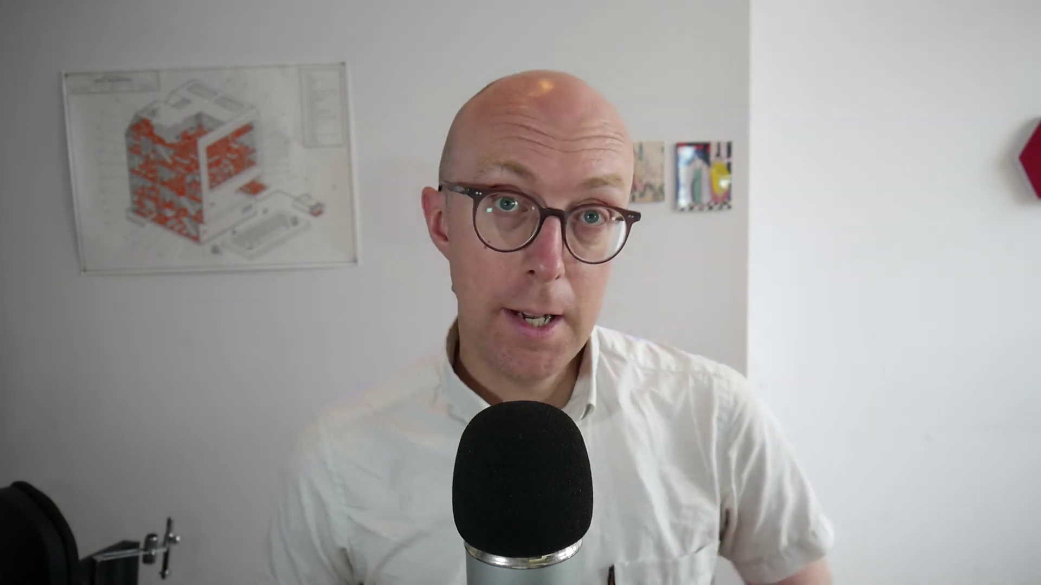
Start creating the first virtual machine and review the installation method options, including local IPSW
click(522, 341)
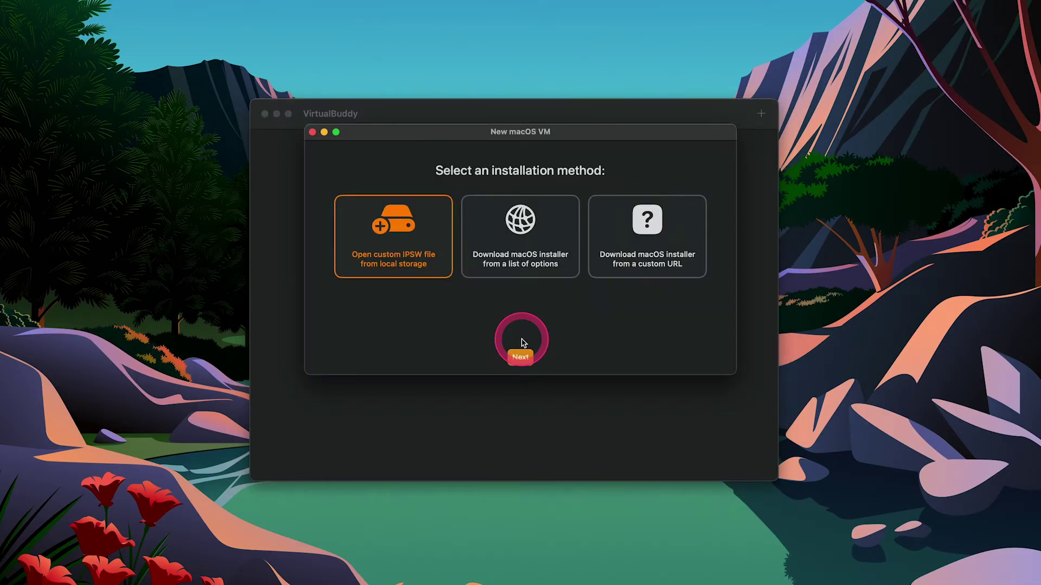
click(392, 246)
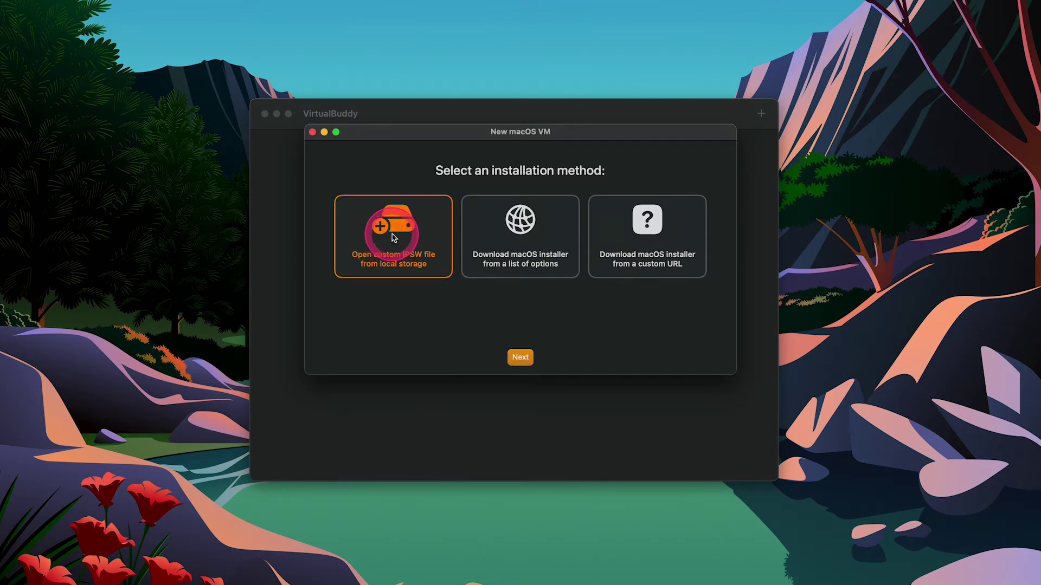
click(590, 291)
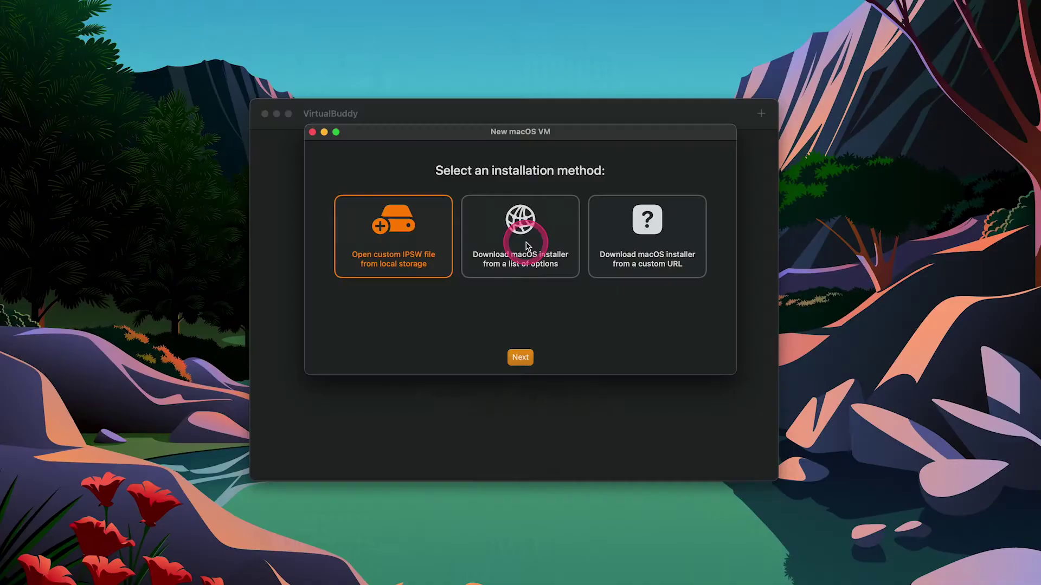
Choose to download macOS 13.0 Developer Beta 4, then regenerate the VM's random name twice
click(524, 237)
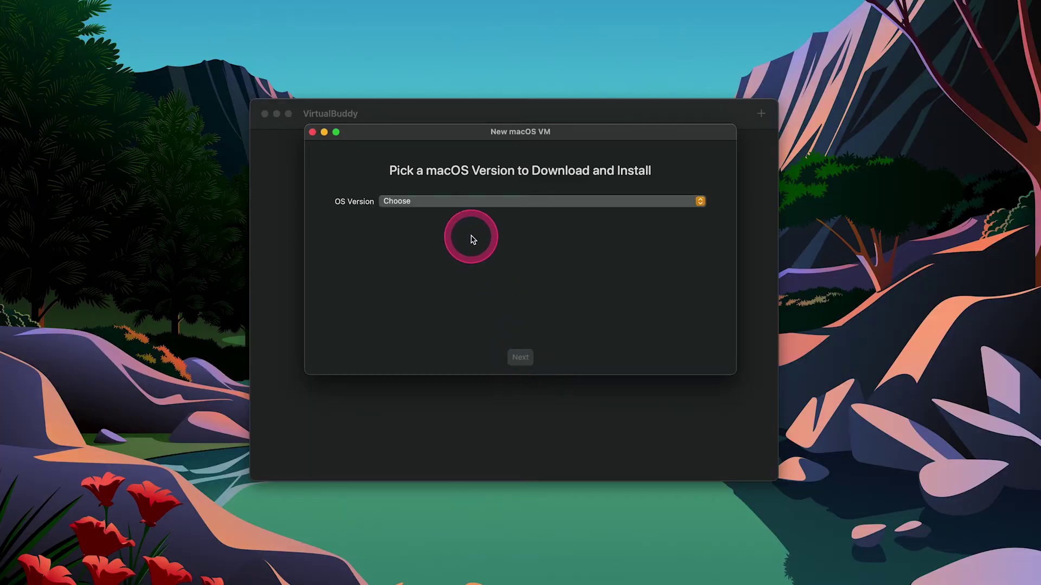
click(463, 204)
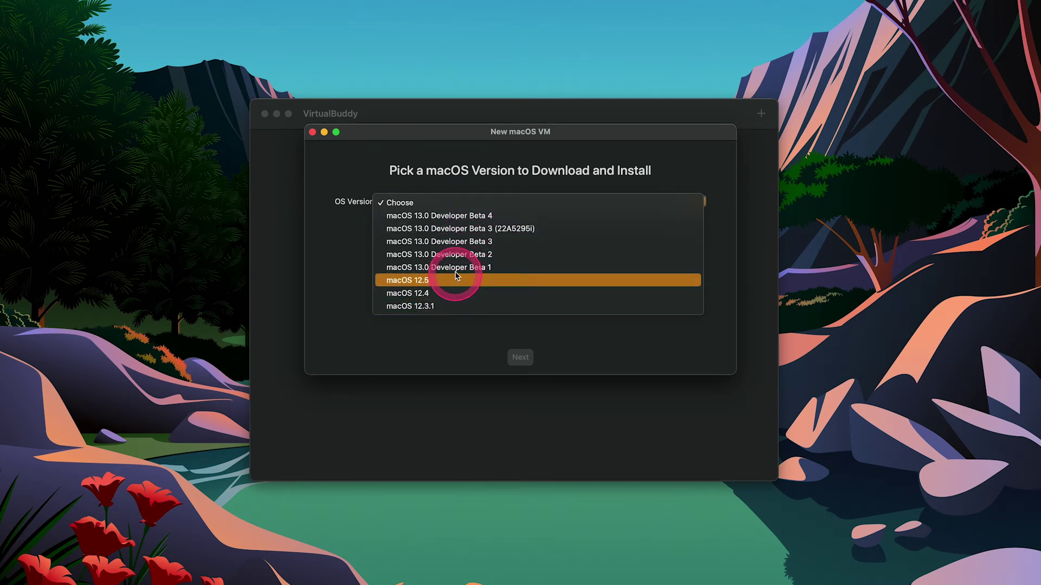
click(462, 217)
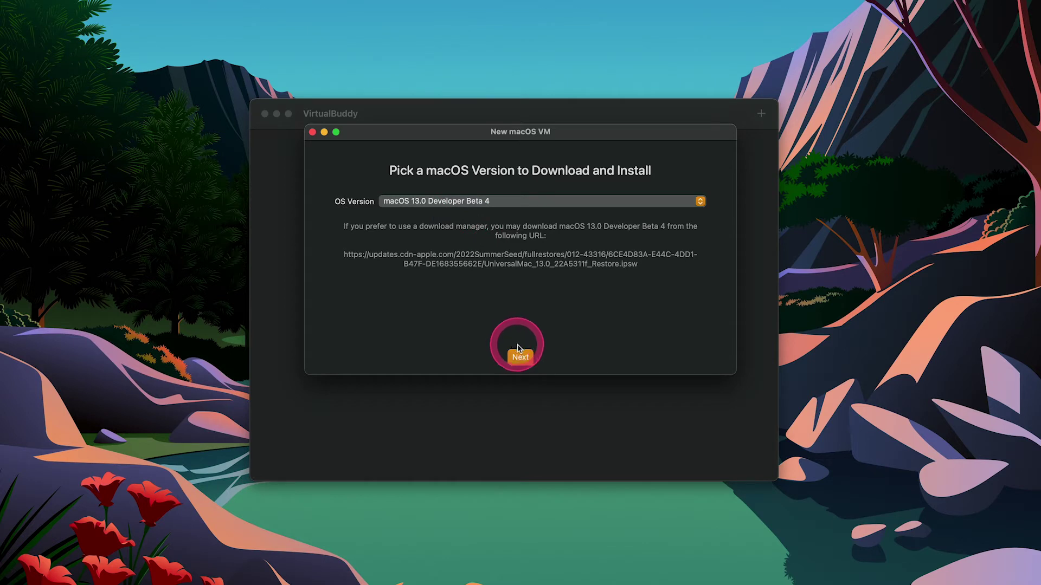
click(520, 358)
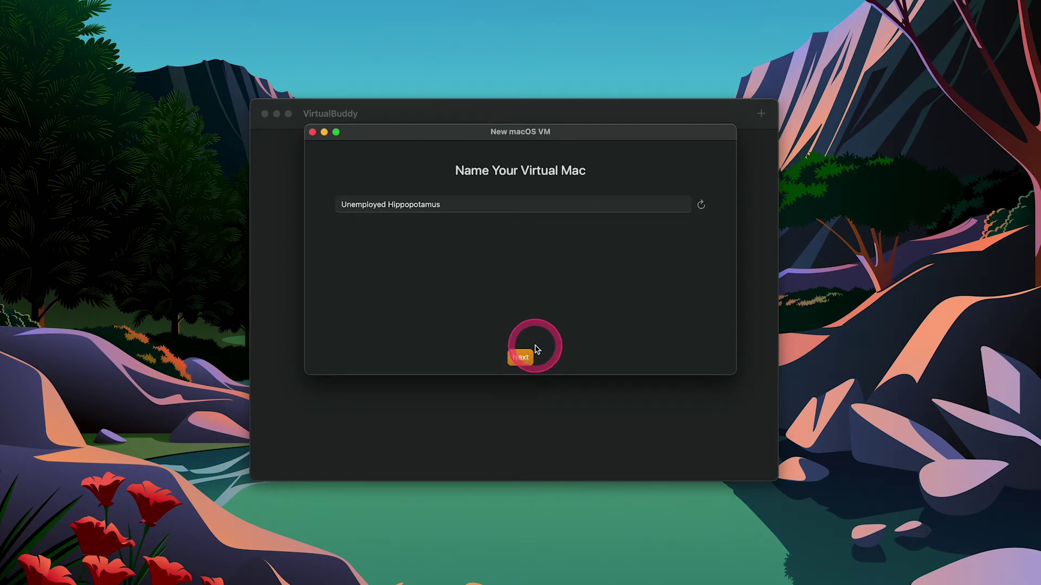
click(701, 208)
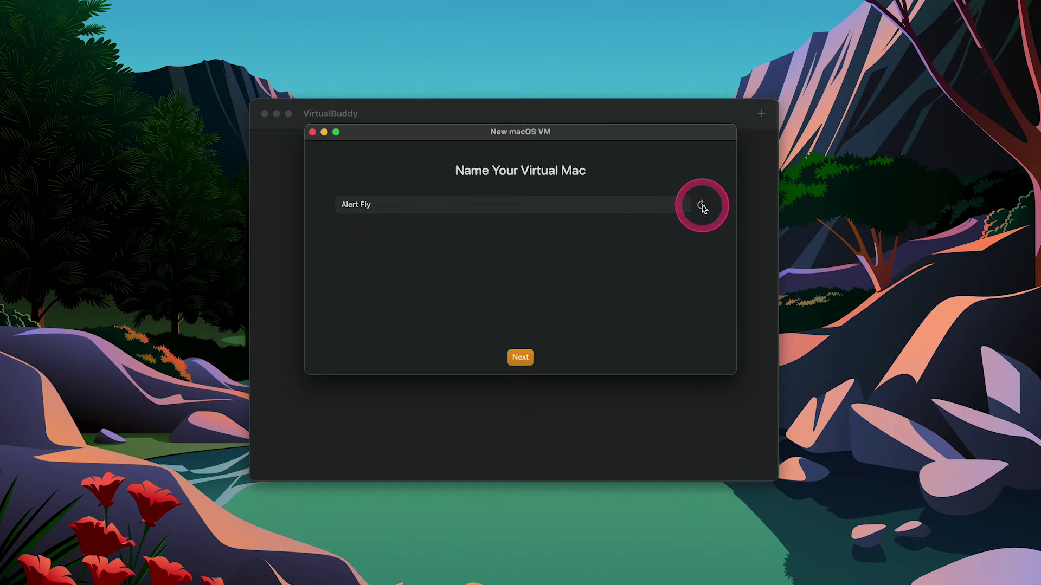
click(701, 207)
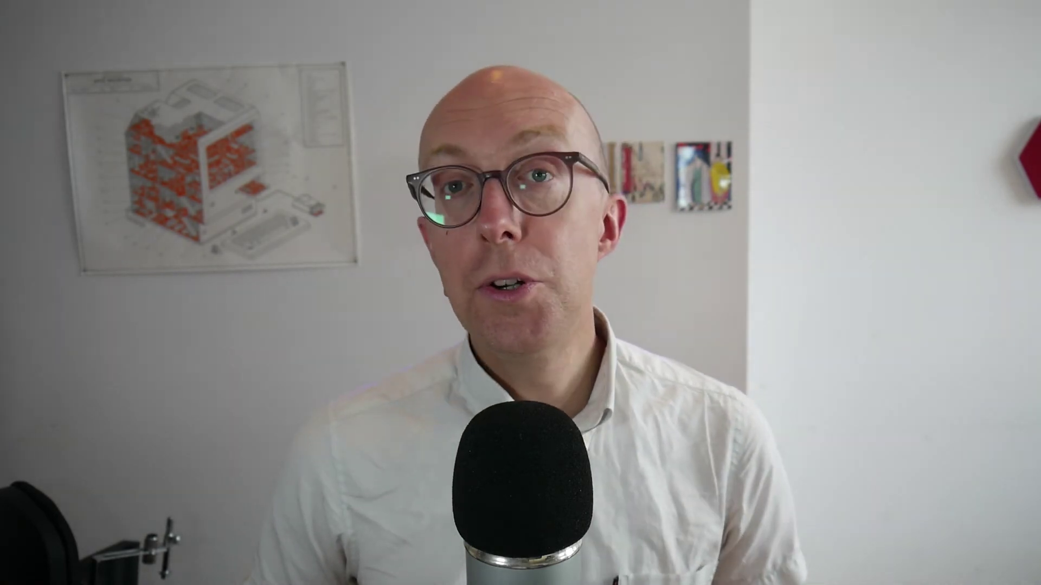
Set the VM to 5 CPUs, enlarge the configuration sheet and scroll through the remaining settings
click(524, 359)
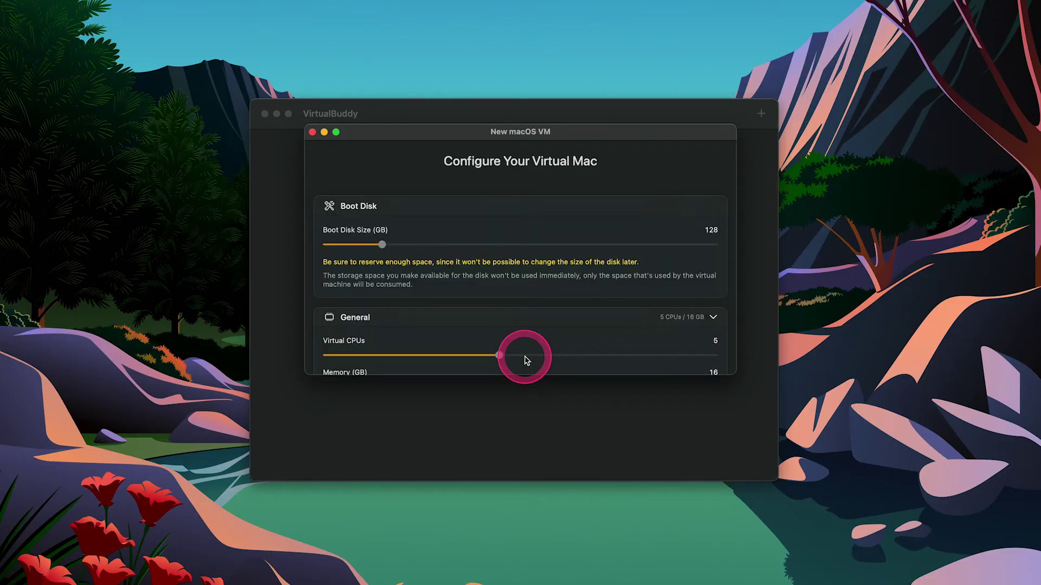
click(523, 376)
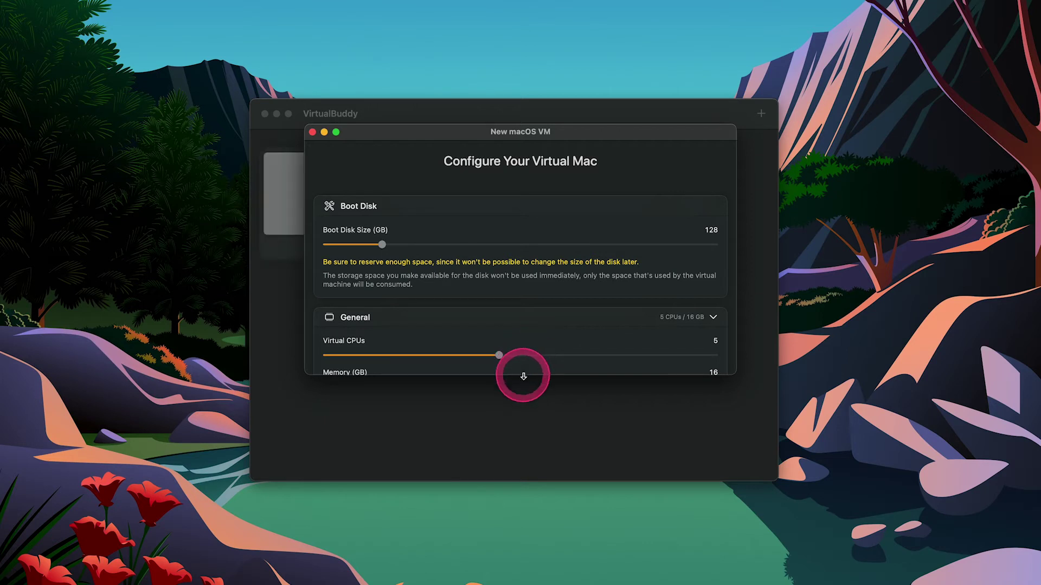
drag(523, 375, 531, 584)
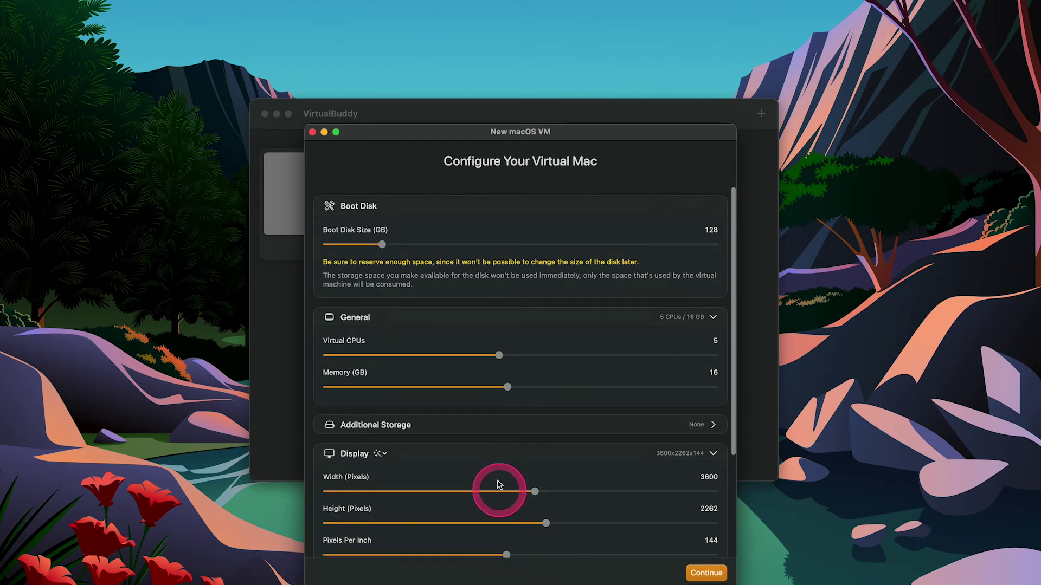
scroll(470, 392, down, 3)
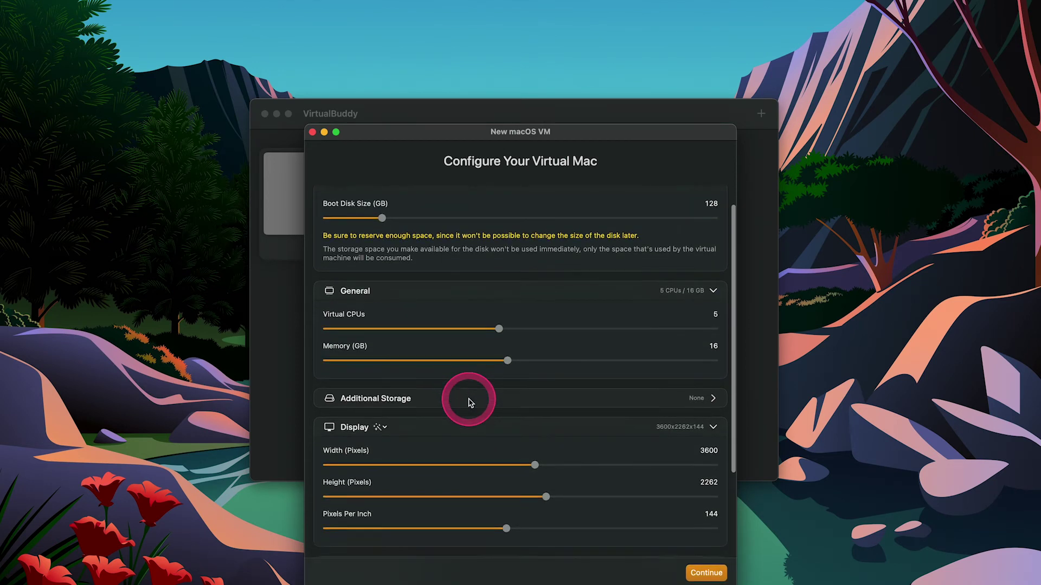
scroll(470, 403, down, 5)
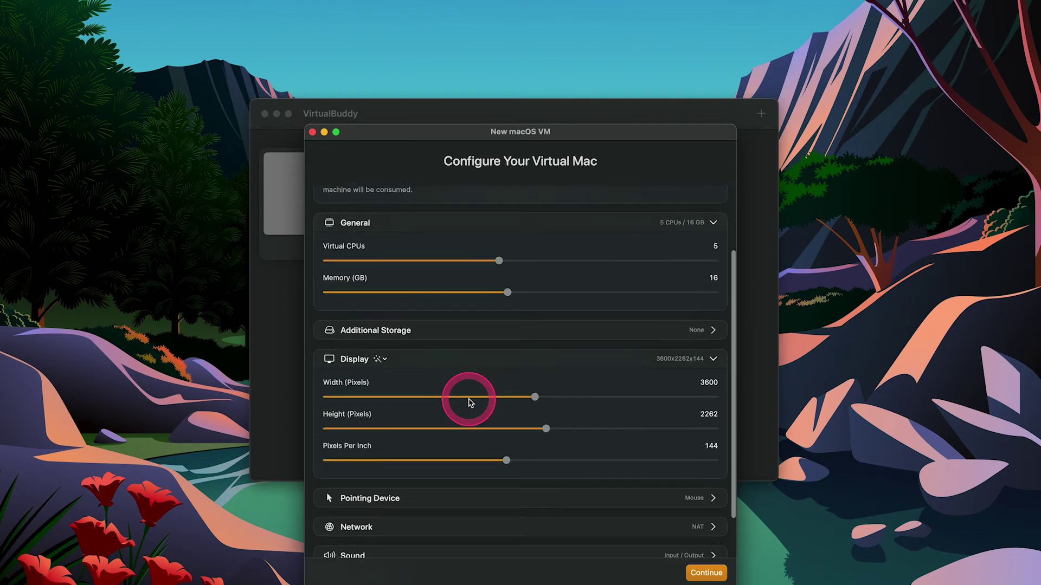
scroll(470, 402, down, 2)
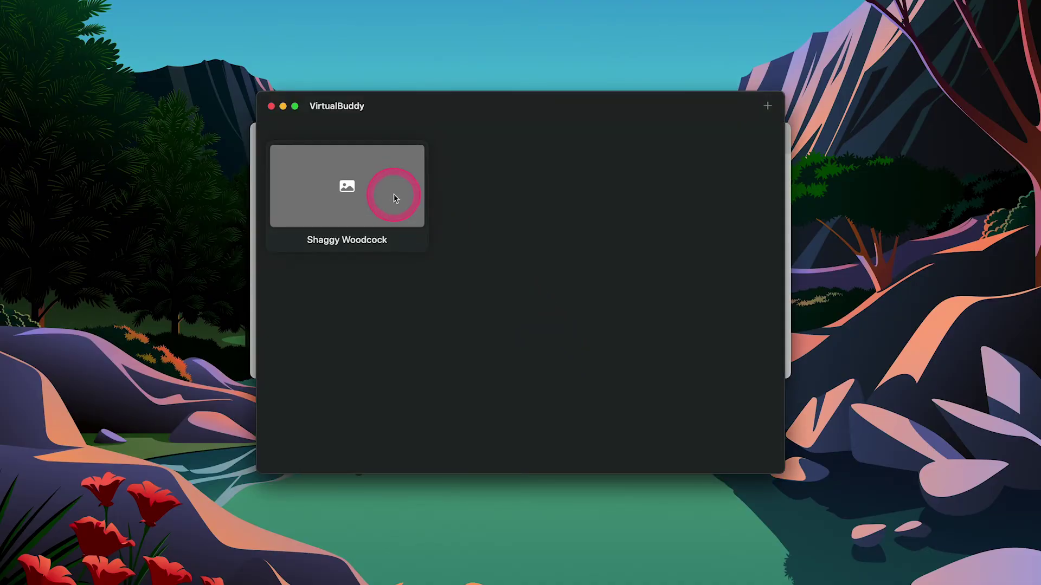
Open the Shaggy Woodcock VM, dismiss its settings unchanged, and boot it up
double_click(394, 197)
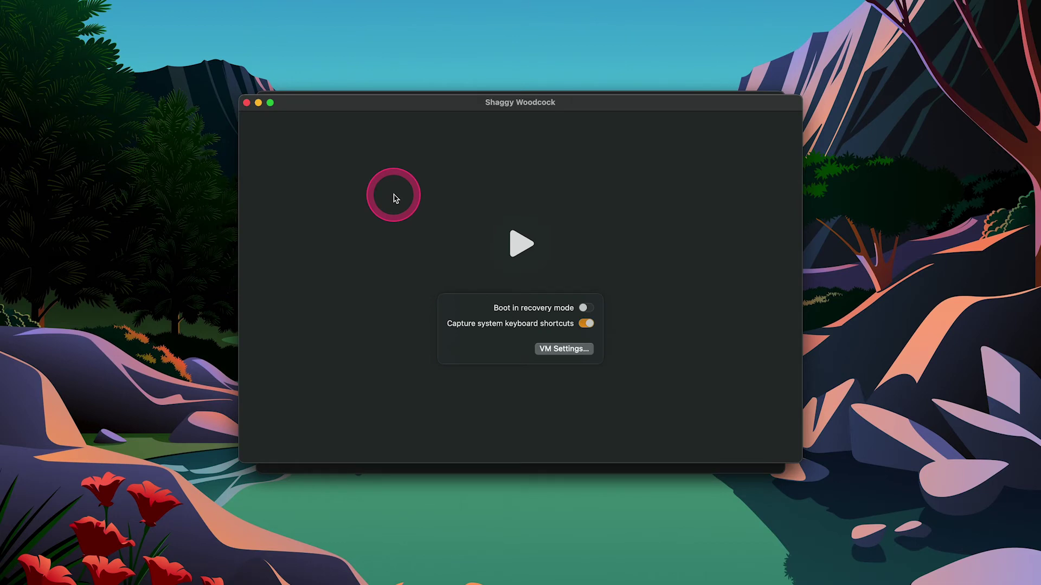
click(568, 350)
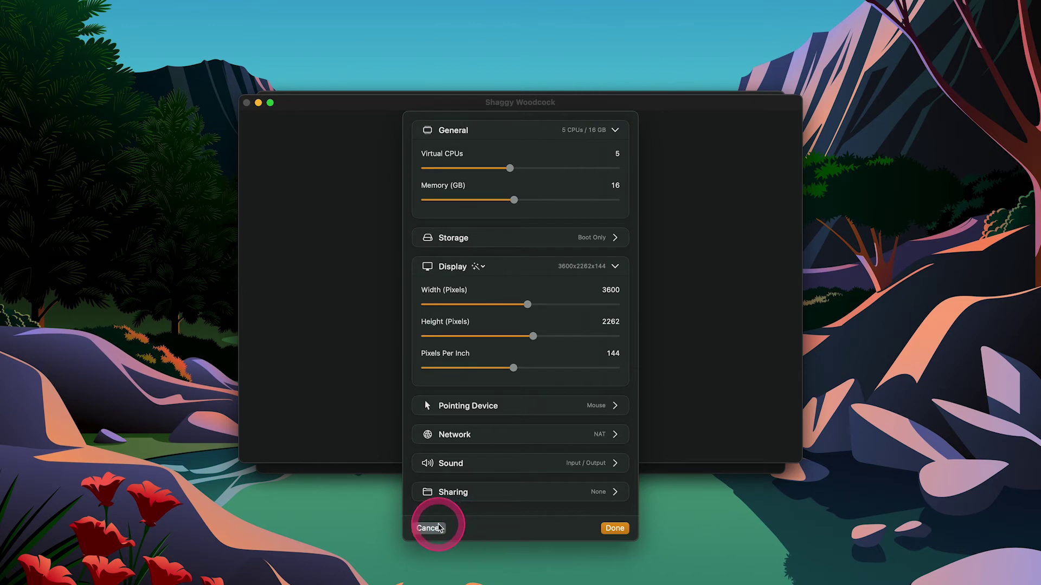
click(428, 529)
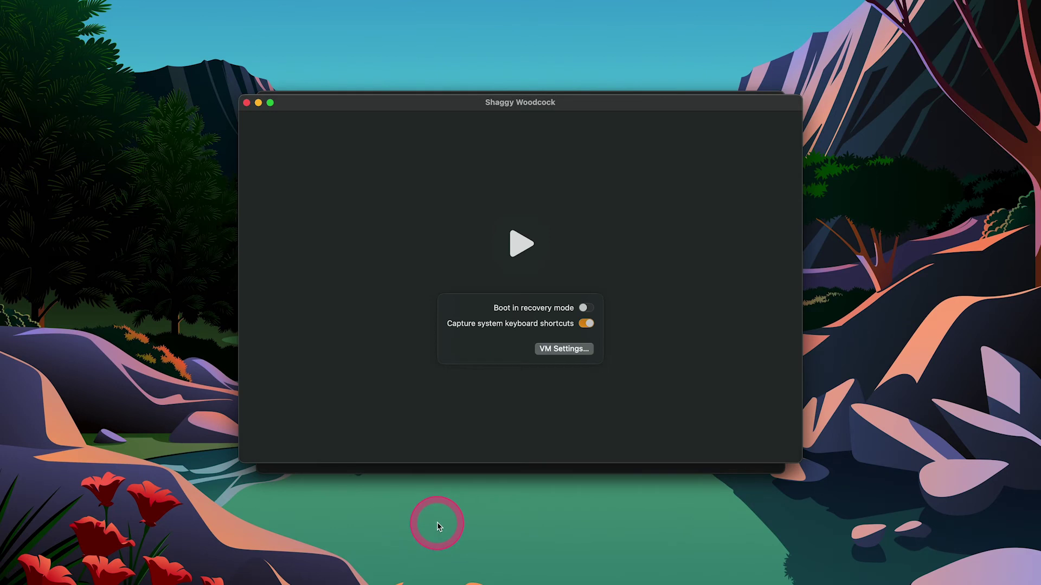
click(515, 248)
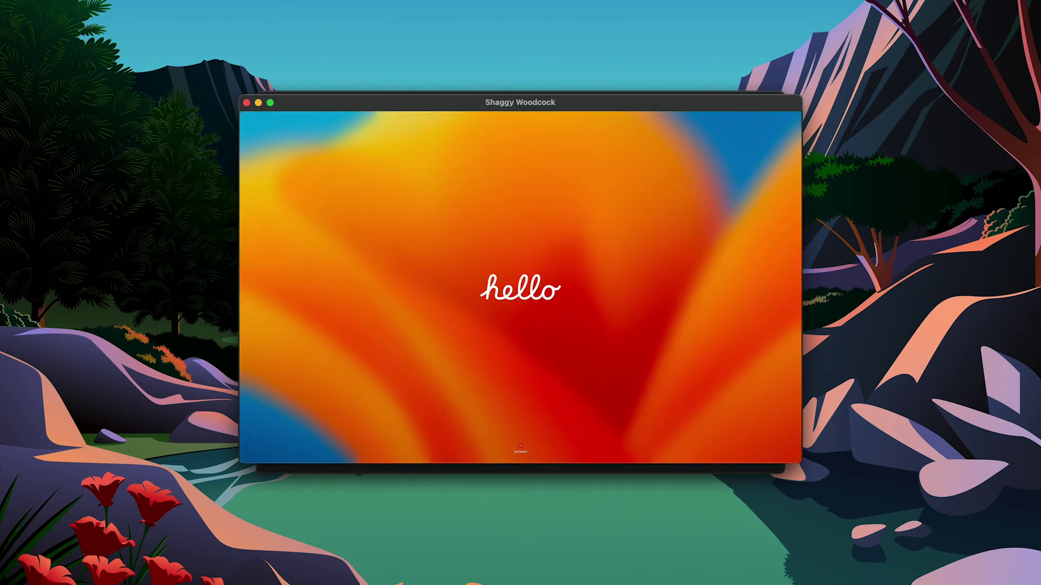
Start macOS setup and choose English (UK) as the system language
click(520, 447)
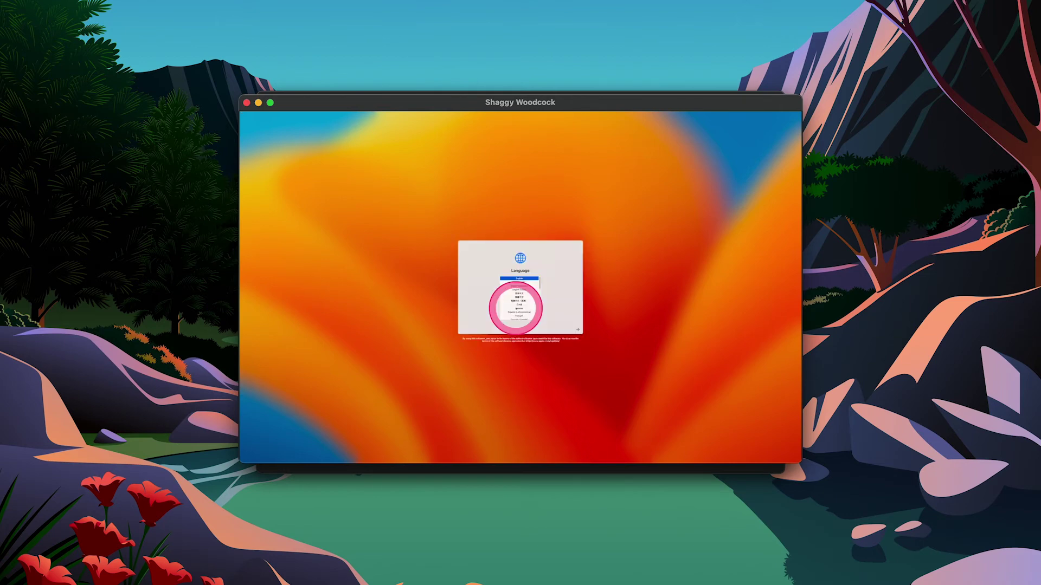
double_click(396, 113)
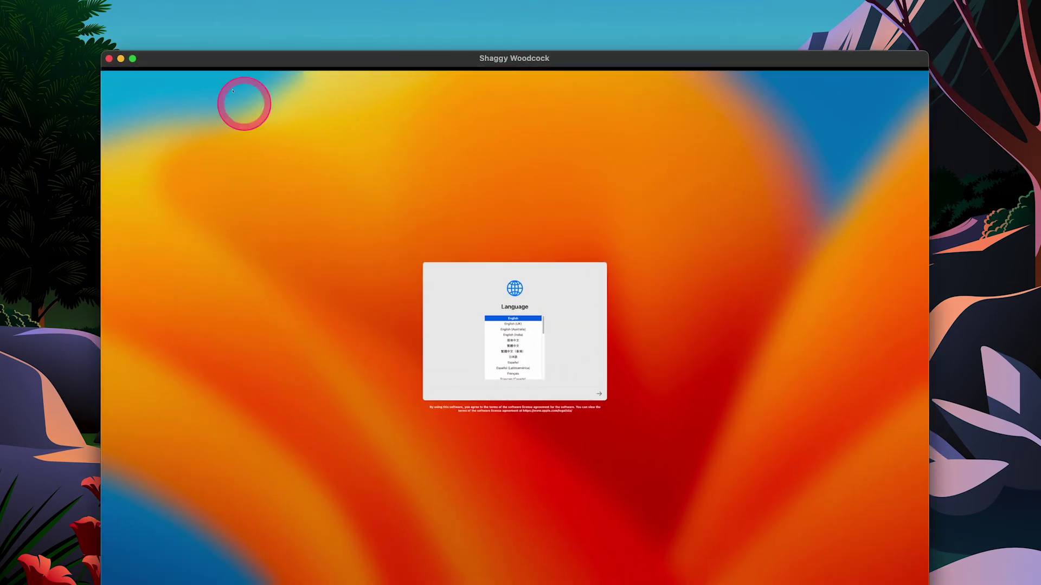
click(513, 324)
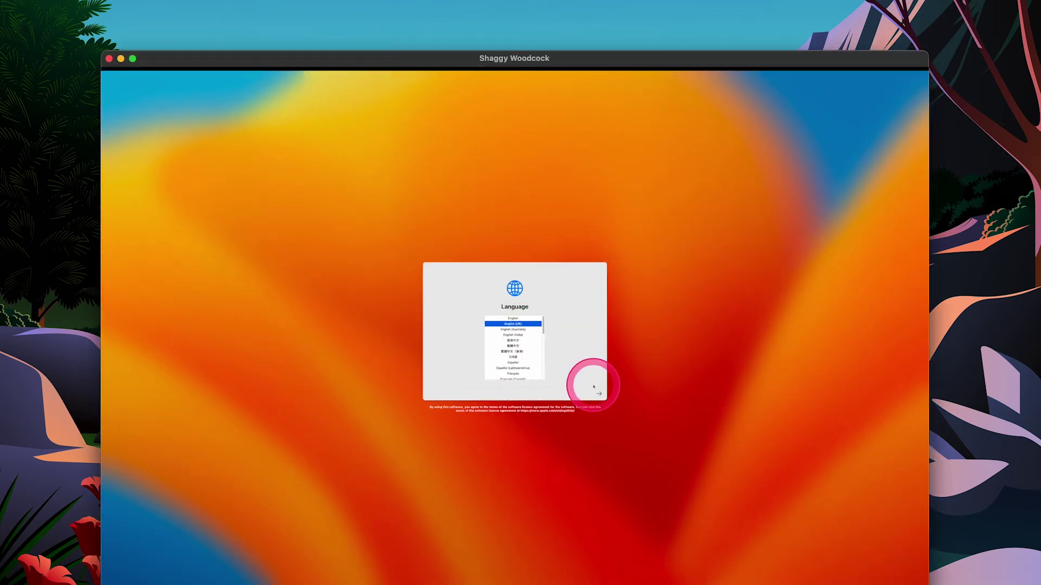
click(602, 394)
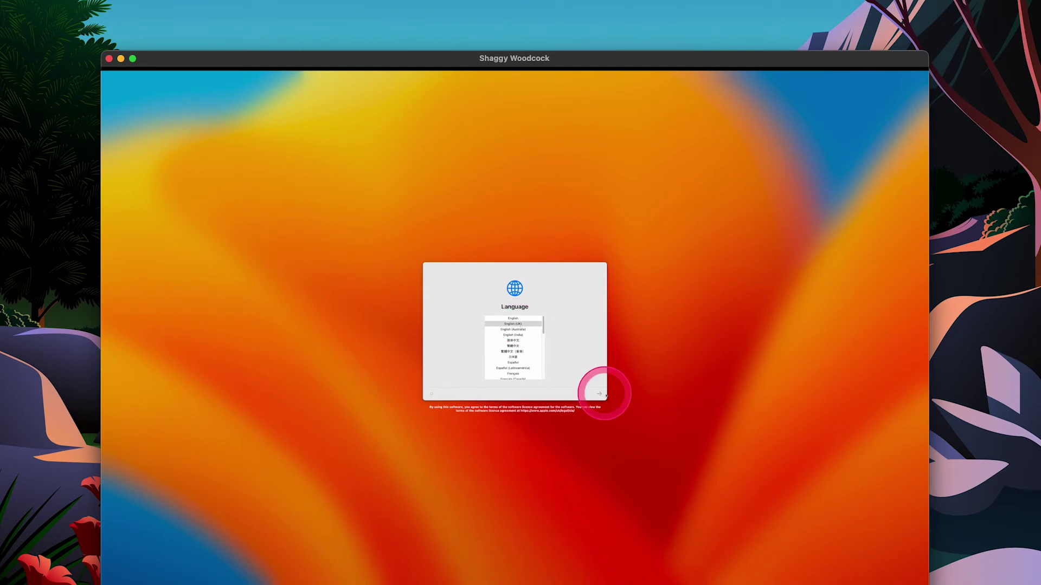
Pick Germany as the region, skip Accessibility, accept Data & Privacy, and decline data migration
scroll(501, 346, down, 2)
click(495, 333)
scroll(501, 347, down, 5)
click(489, 368)
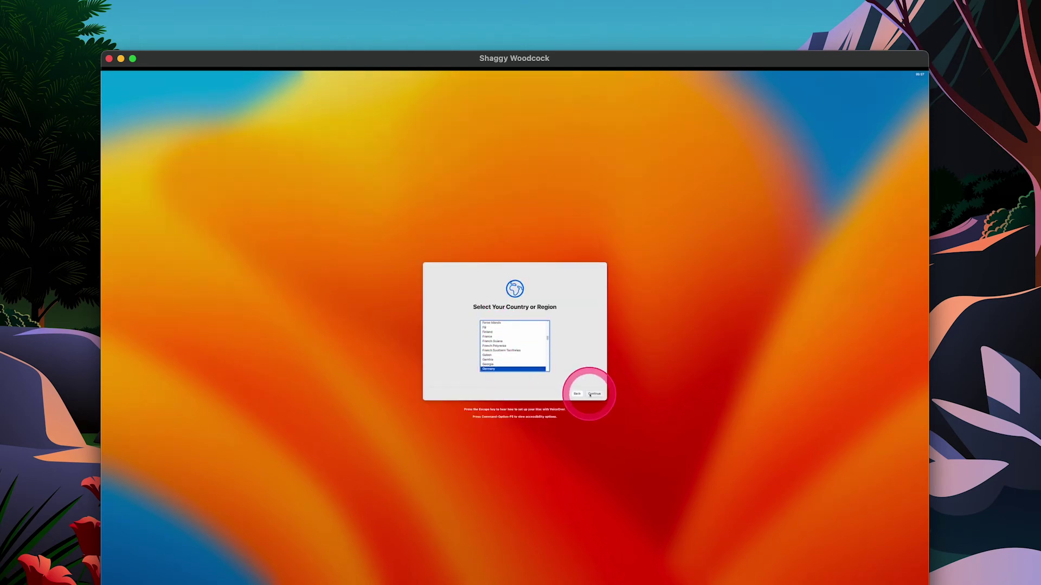
click(590, 395)
click(590, 395)
click(595, 394)
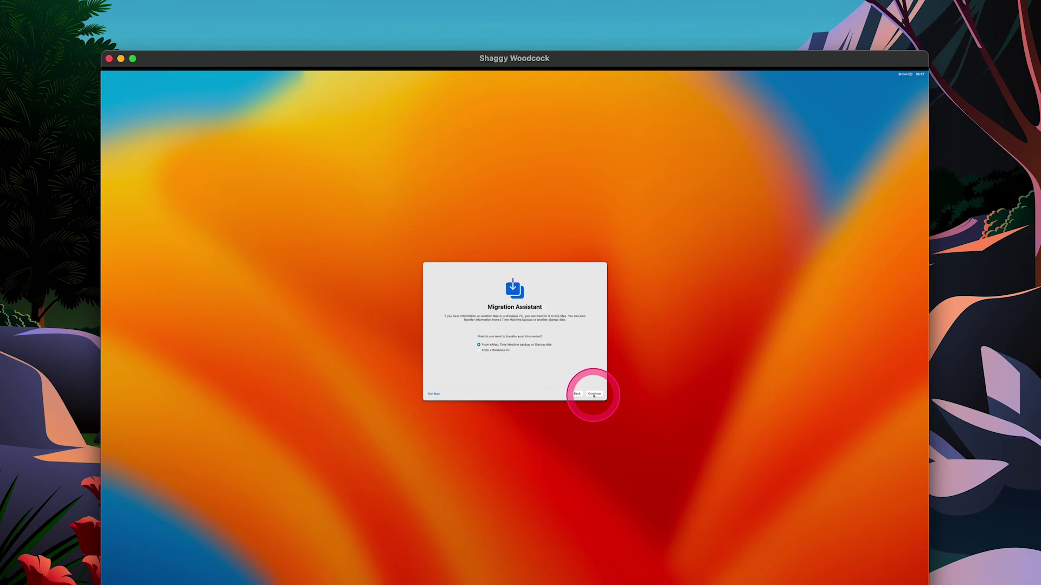
click(442, 392)
Skip Apple ID sign-in, agree to the terms, and create a local account with the user's name
click(437, 394)
click(528, 353)
click(594, 394)
click(530, 351)
text(Chris We)
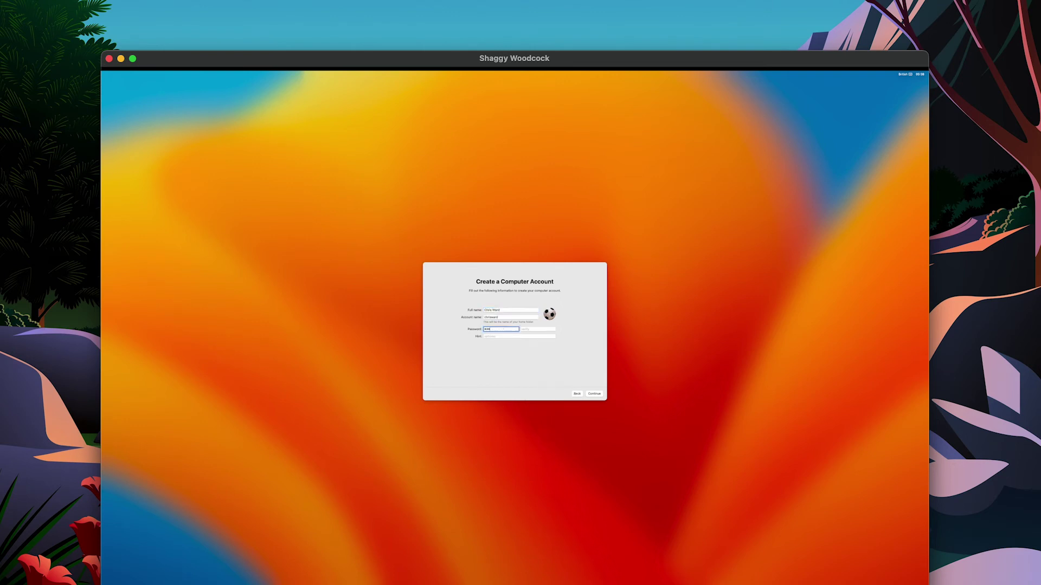
text(FZ)
click(593, 394)
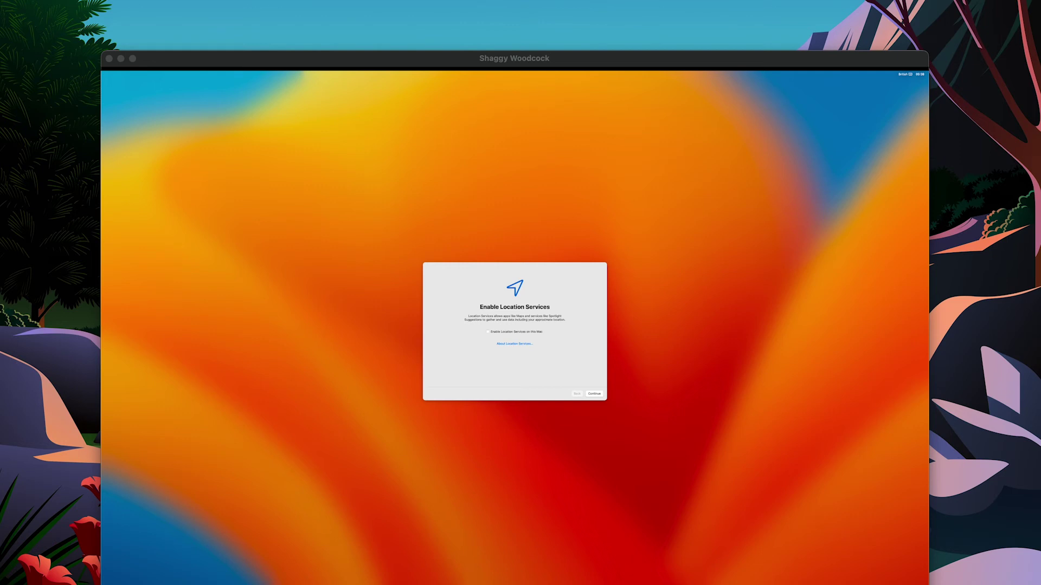
Continue through Location Services, Time Zone, Screen Time and Siri, choosing the Auto appearance
click(522, 348)
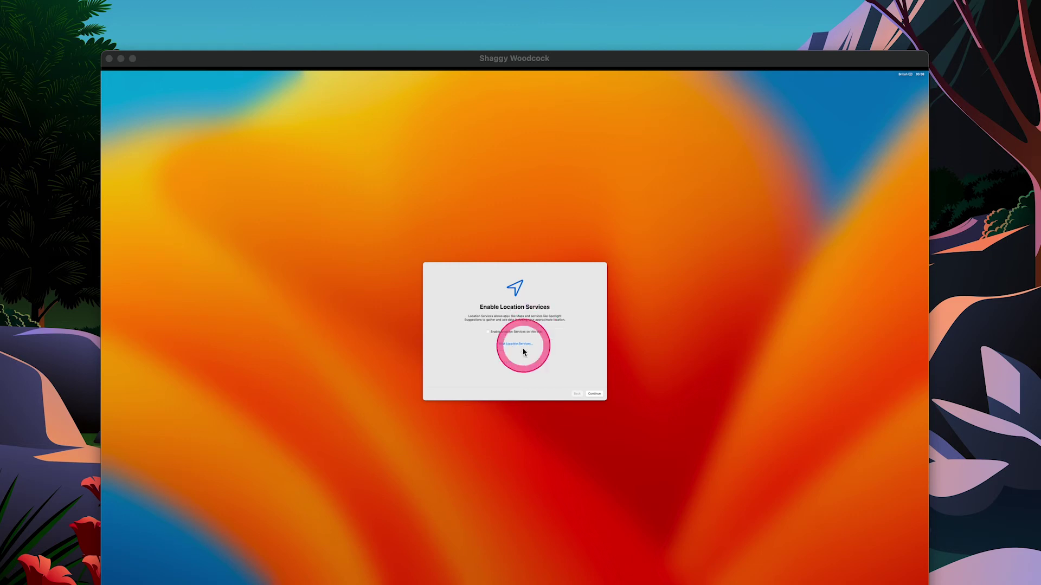
click(594, 394)
click(516, 353)
click(594, 394)
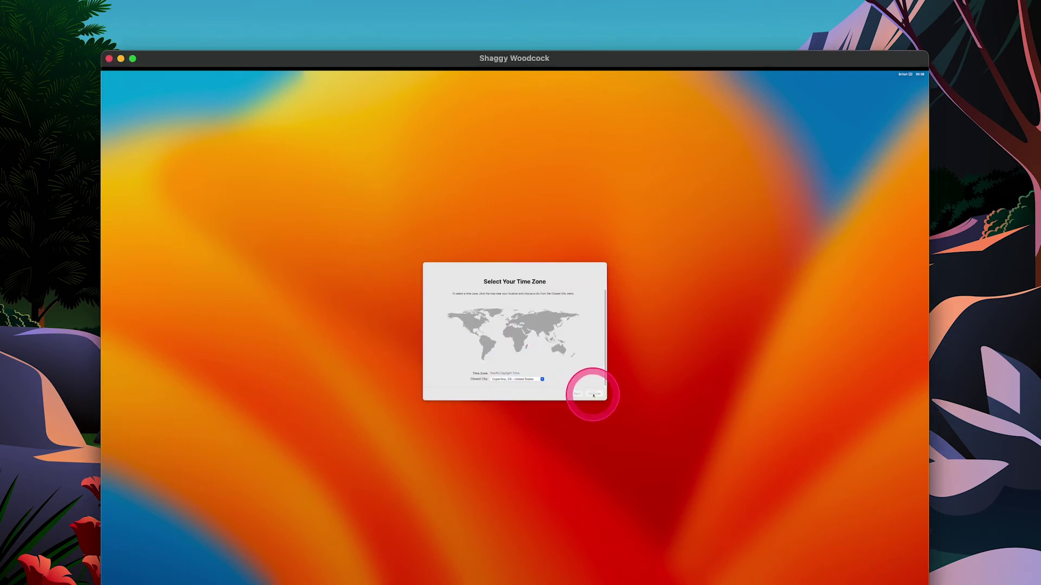
click(446, 390)
click(594, 393)
click(573, 338)
click(594, 394)
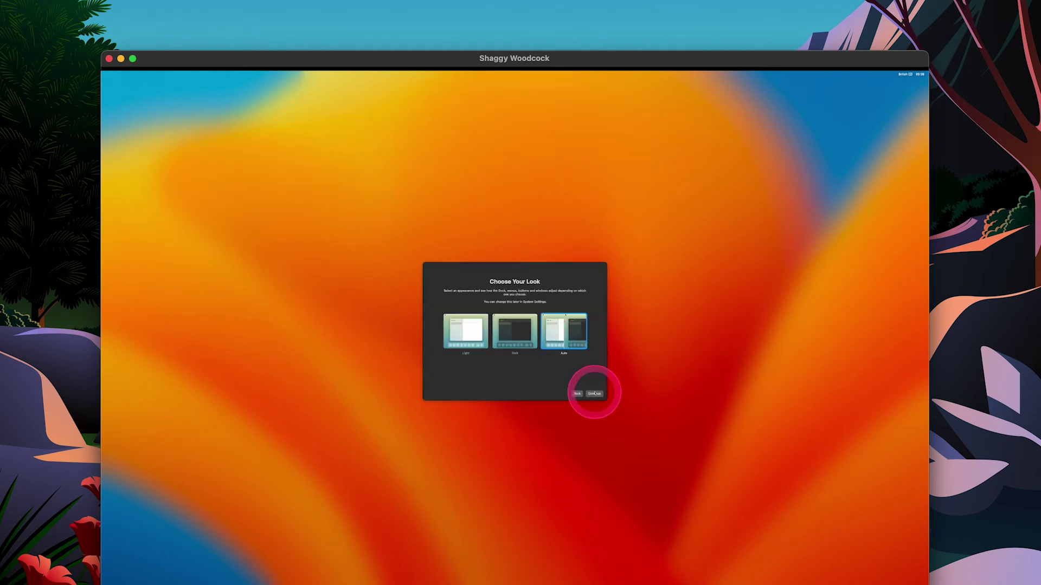
click(579, 396)
click(577, 396)
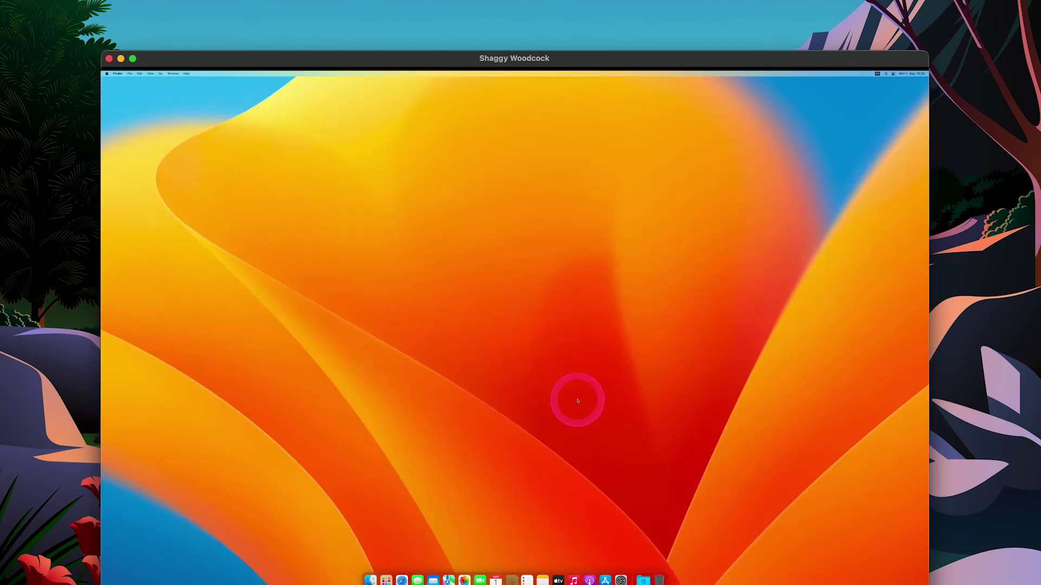
Open System Settings from the Apple menu, view Siri & Spotlight, then close it
click(107, 74)
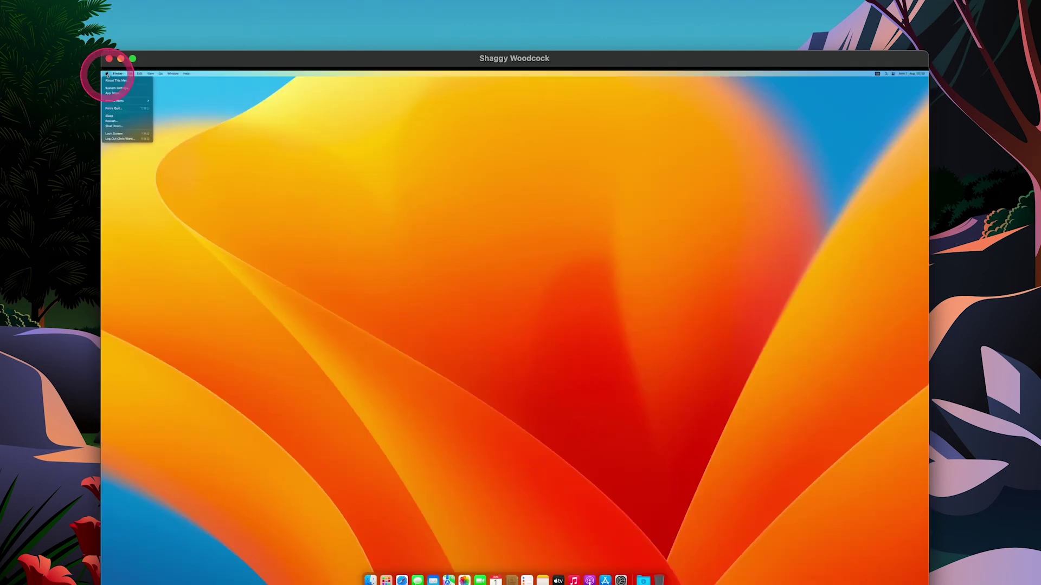
click(120, 88)
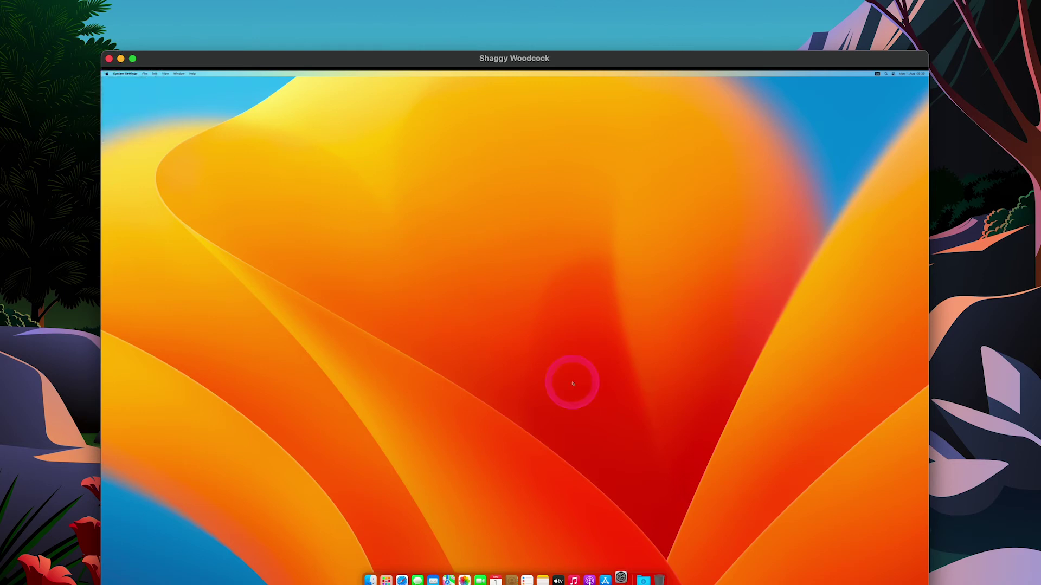
scroll(460, 325, down, 2)
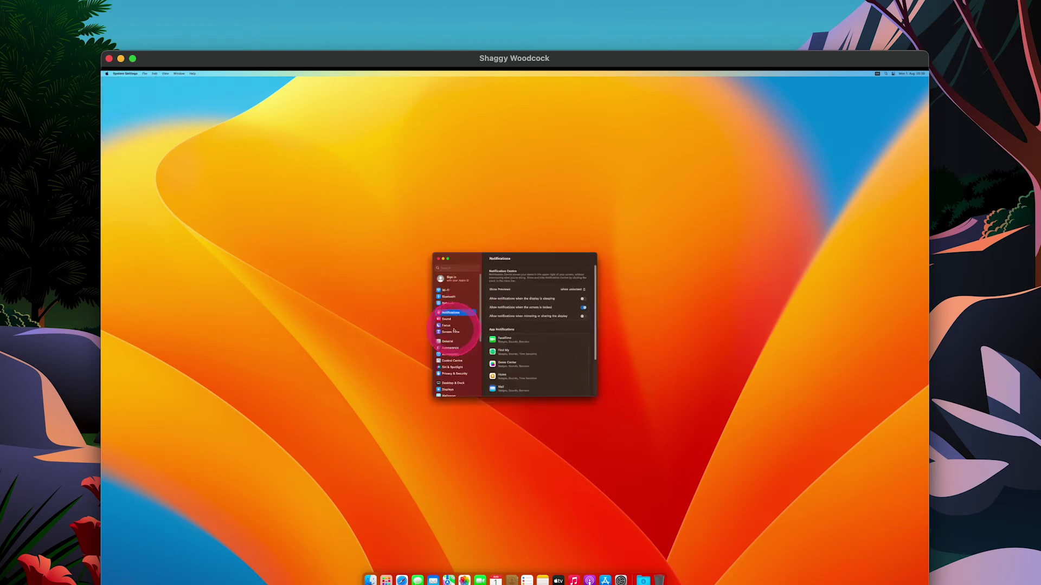
click(449, 367)
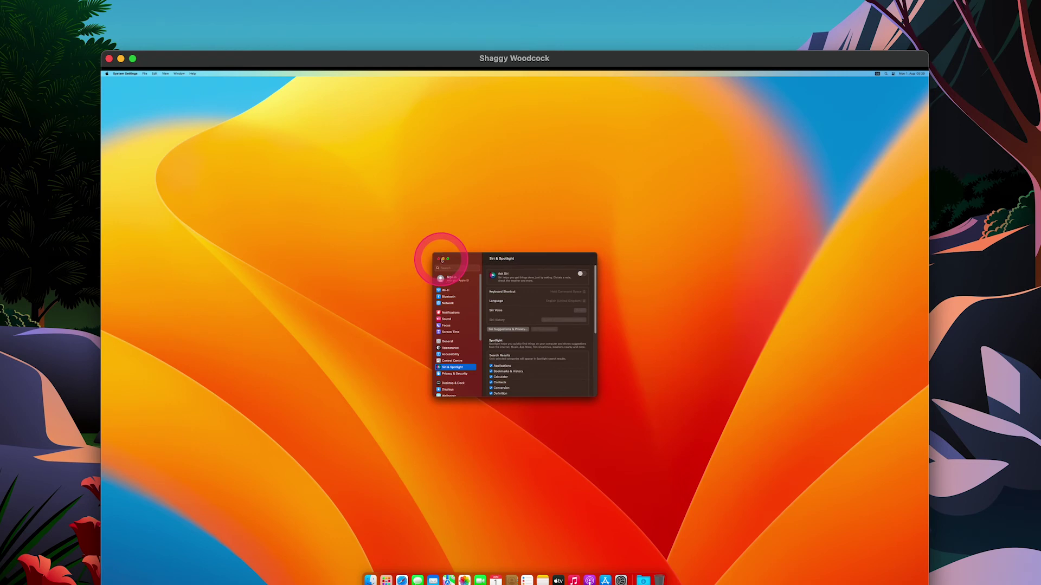
click(438, 259)
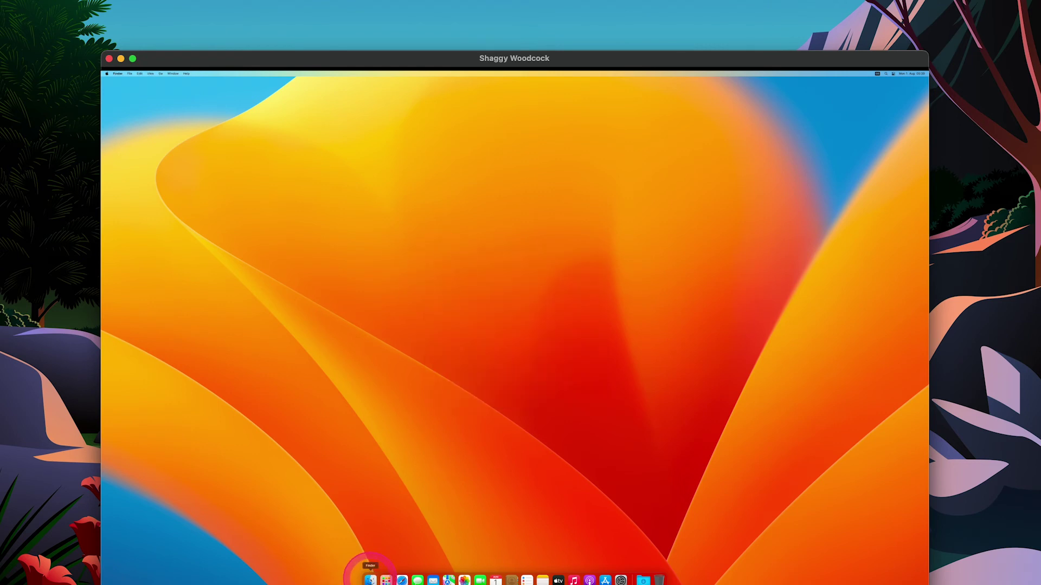
Open a Finder window, then view and close About This Mac
click(370, 579)
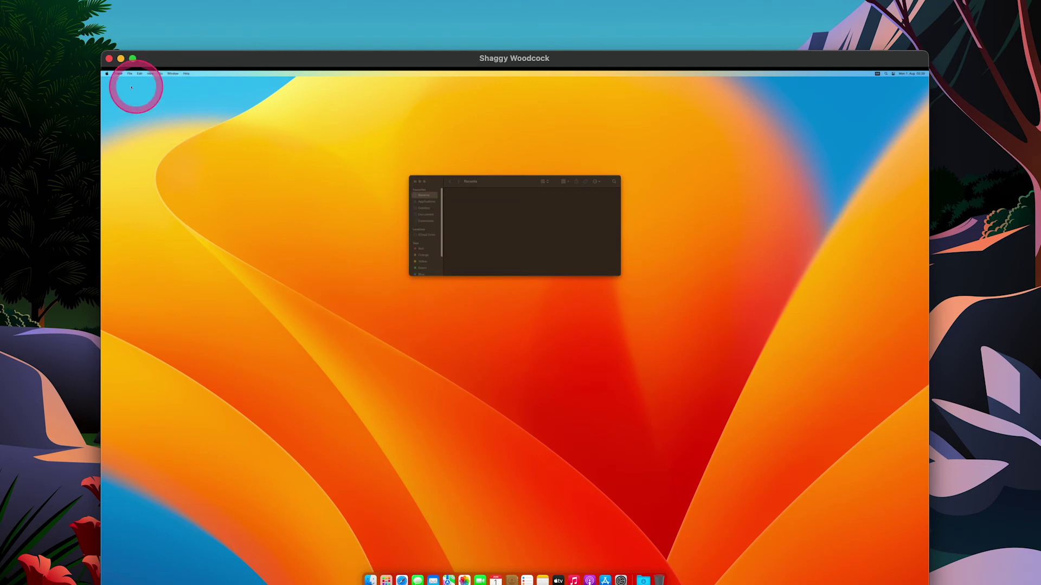
click(108, 74)
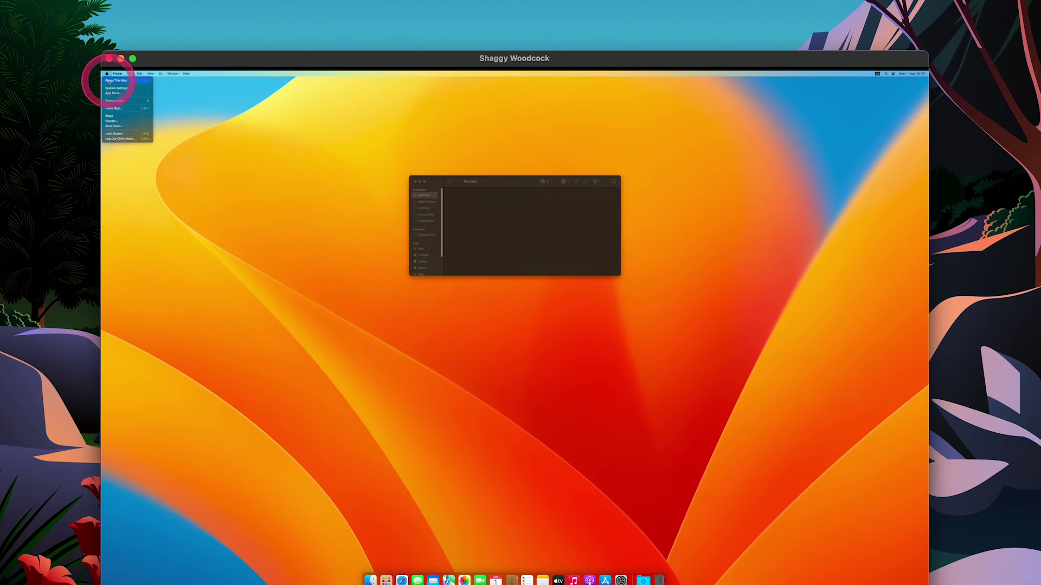
click(109, 80)
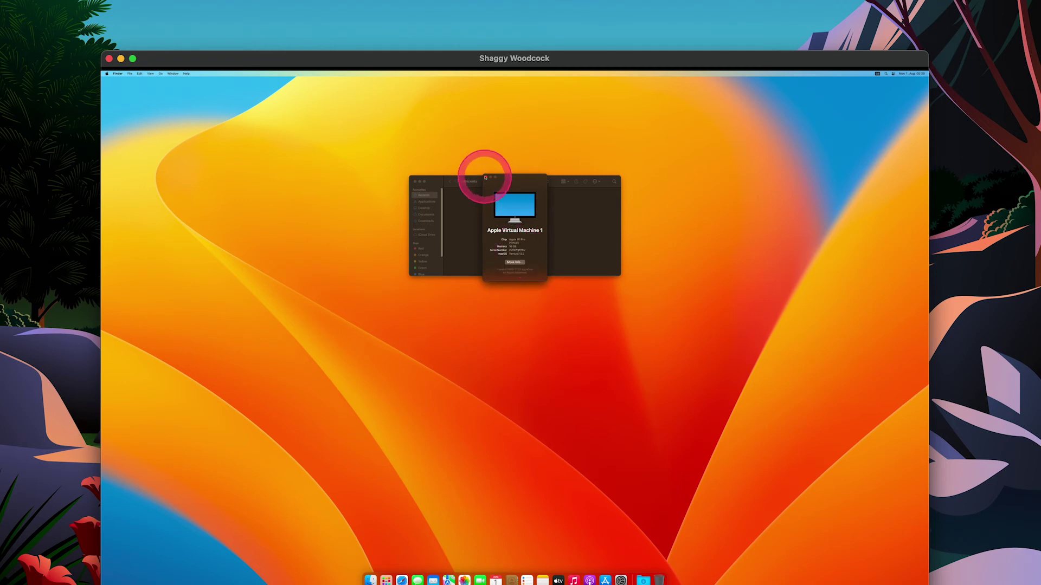
click(485, 177)
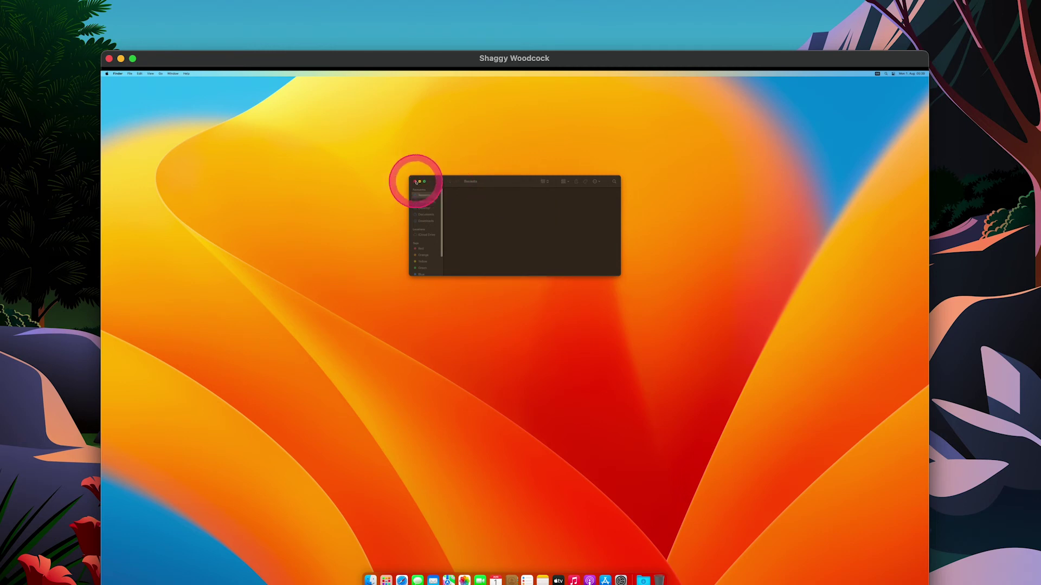
click(107, 74)
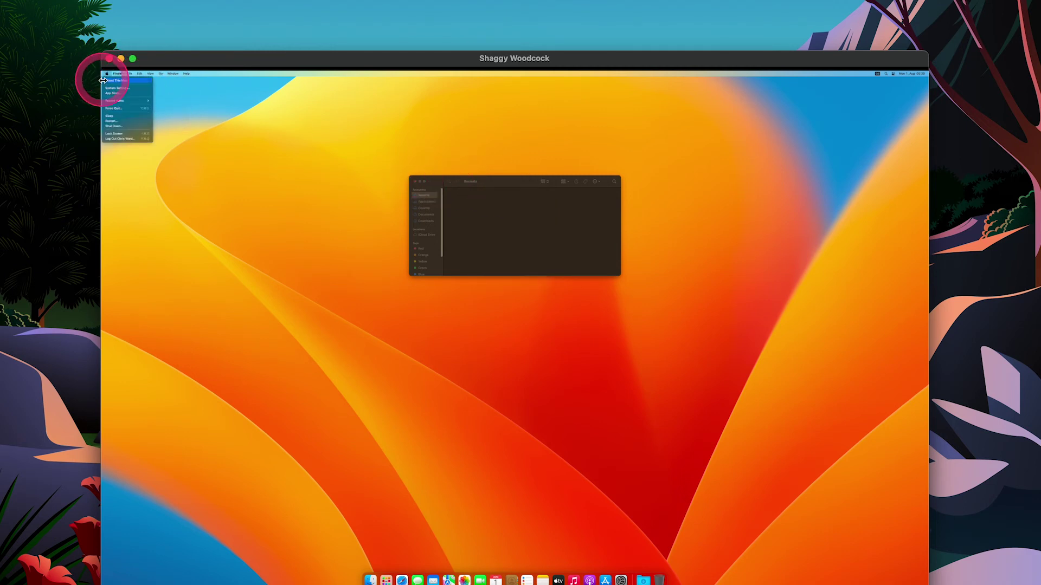
Set the display resolution to Scaled at 1800 × 1131 (HiDPI) in System Settings' Displays
click(110, 88)
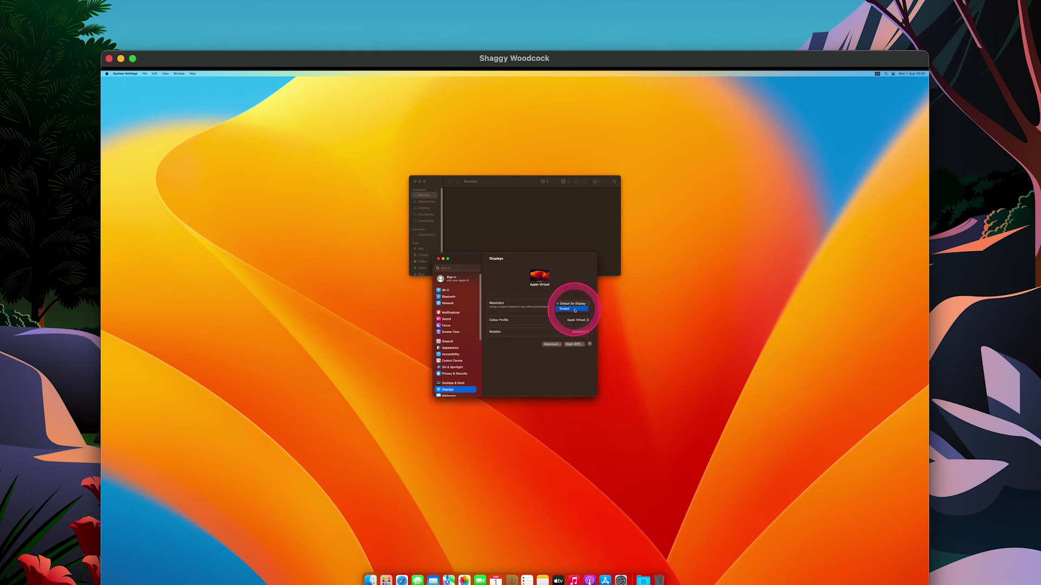
click(575, 309)
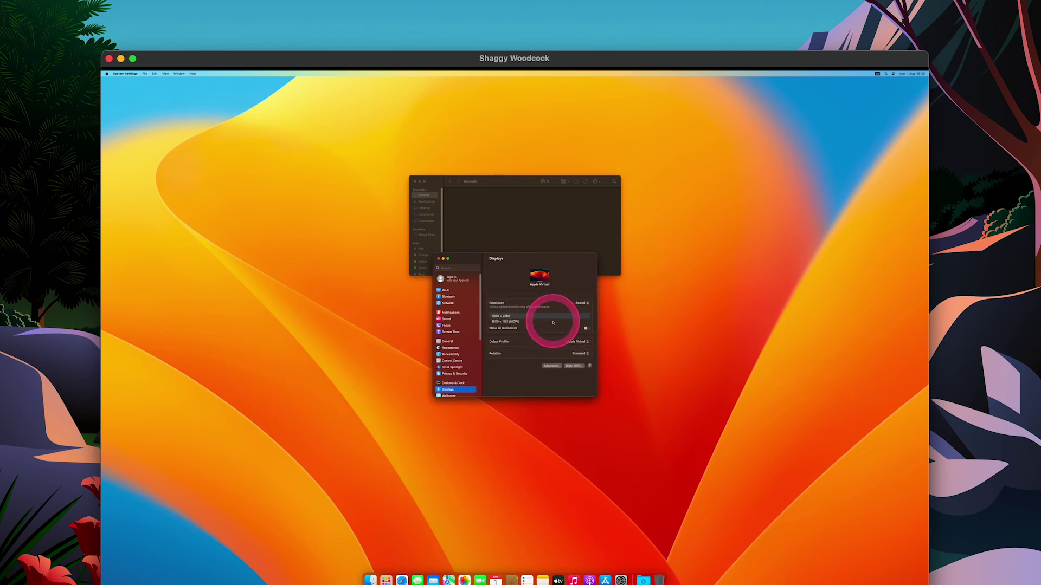
click(553, 322)
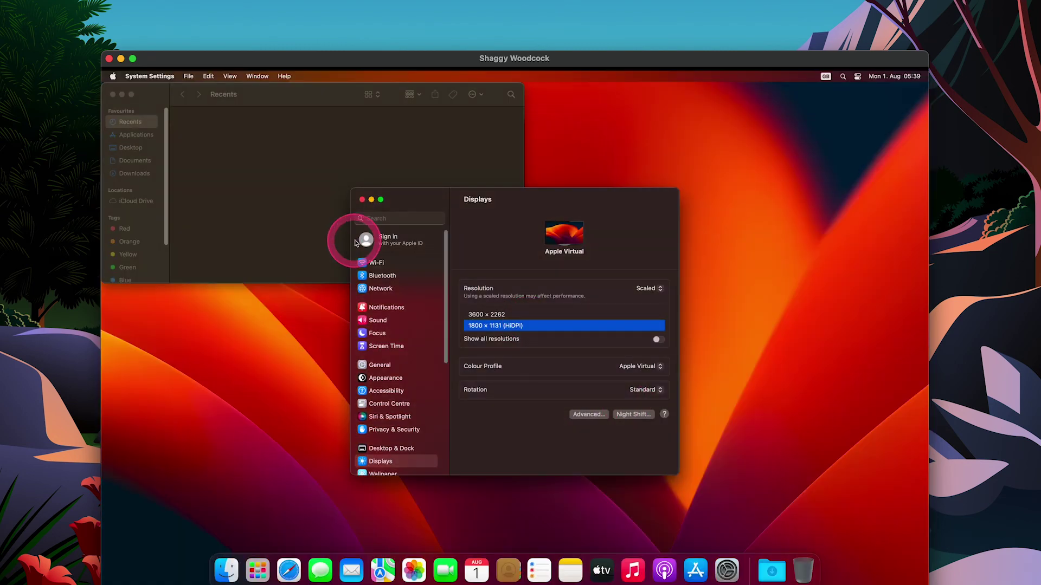
scroll(378, 327, down, 10)
scroll(378, 327, up, 10)
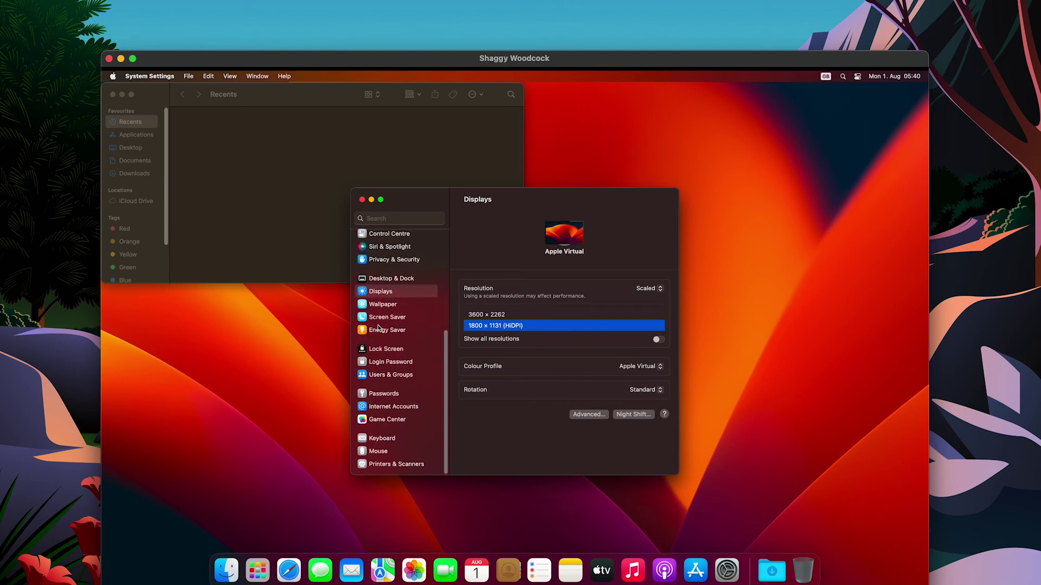